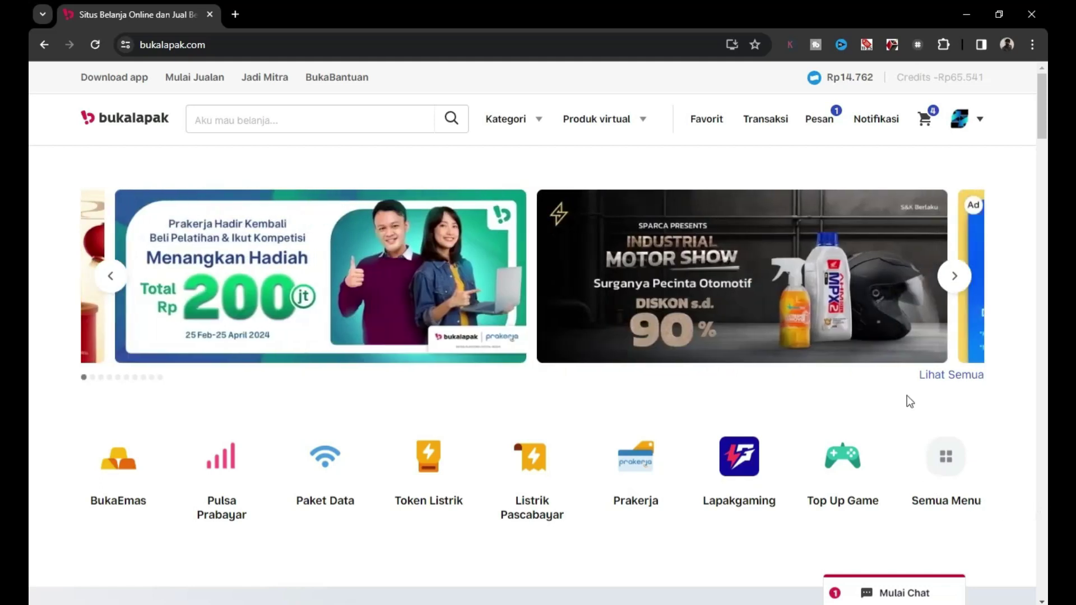
Open the store's seller dashboard through Lapak Saya in the account menu.
mouse_move(976, 122)
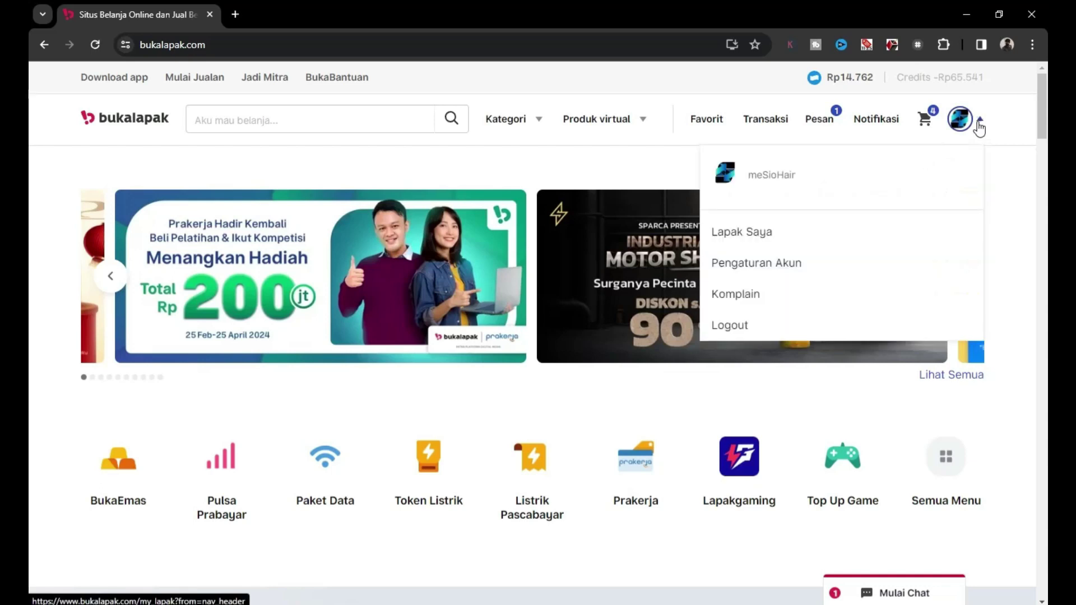
left_click(764, 235)
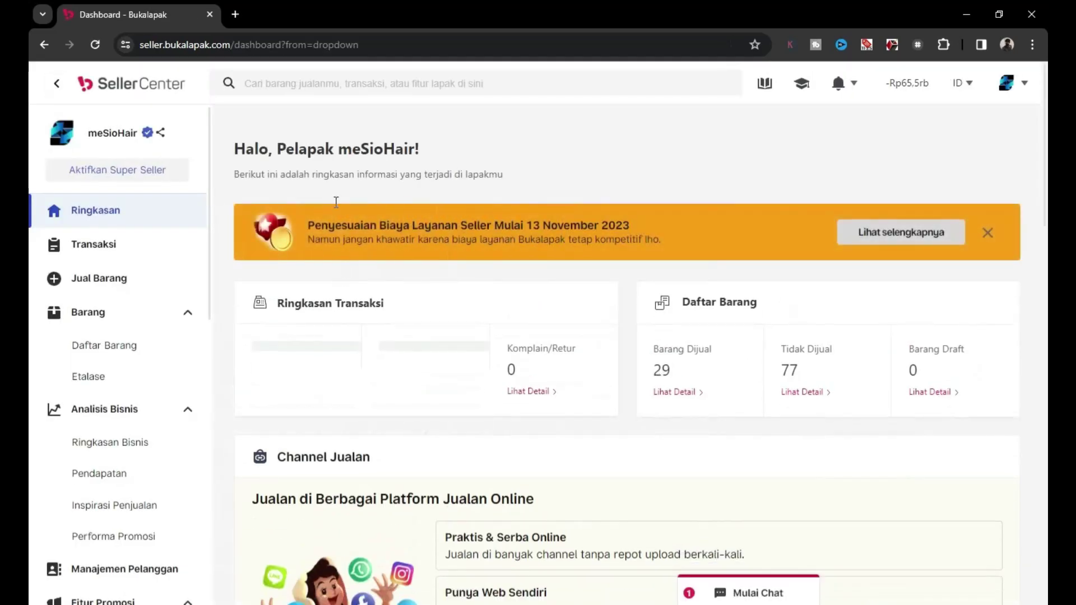
left_click(40, 42)
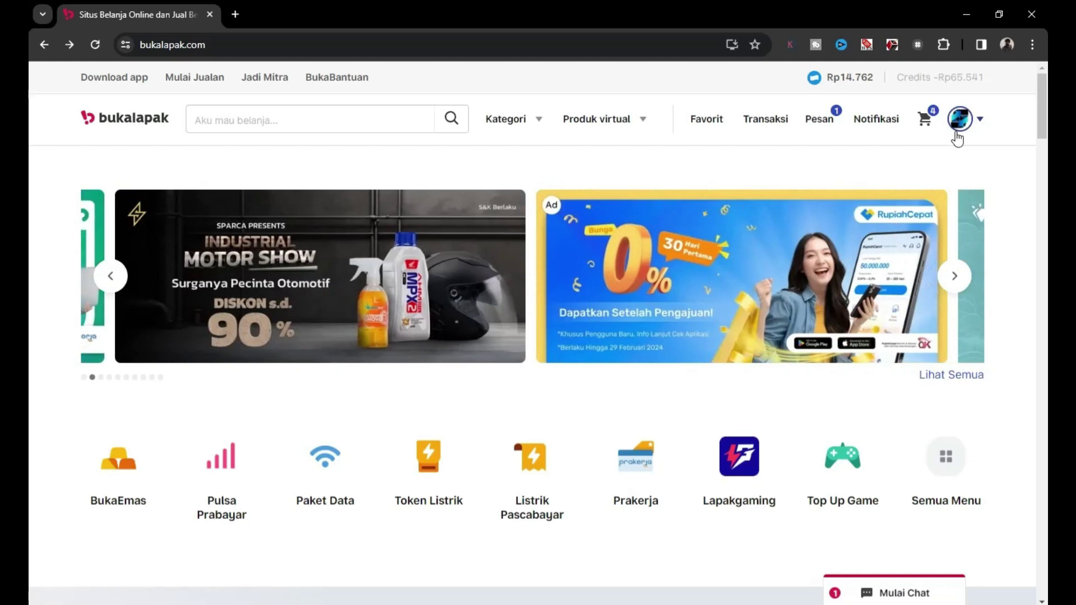
left_click(981, 122)
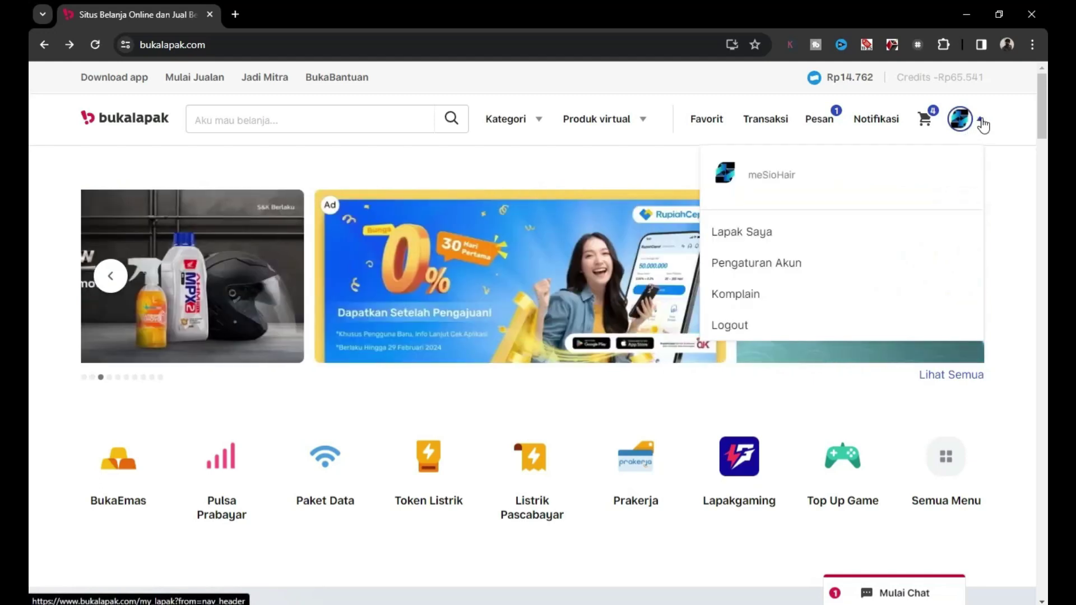
left_click(800, 235)
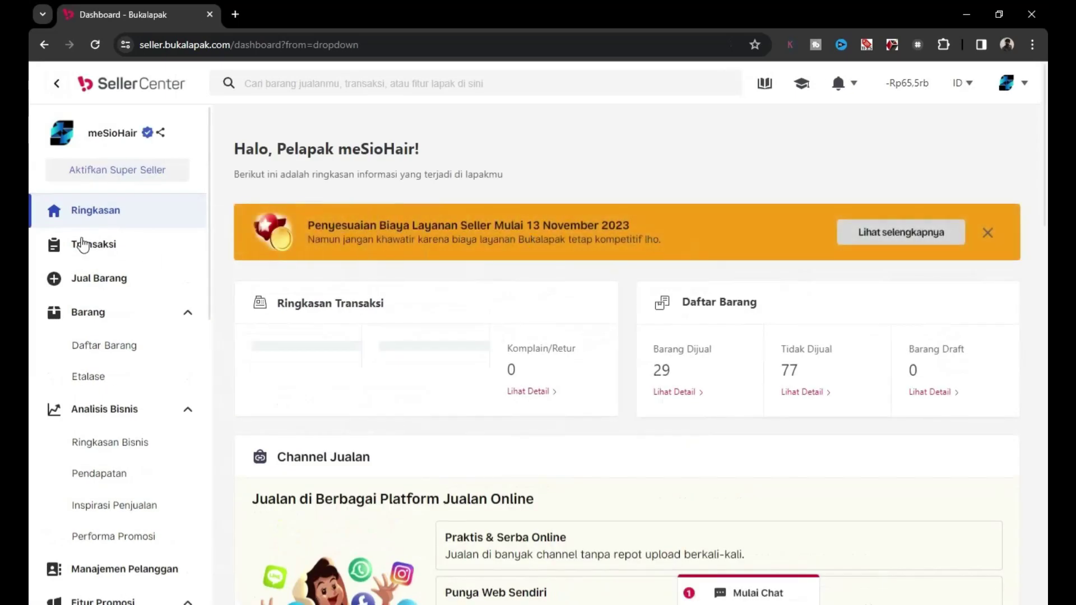
scroll(210, 266, "down", 1)
Go to Semua Pengaturan and open the Alamat settings listing the three saved addresses.
left_click_drag(211, 265, 207, 581)
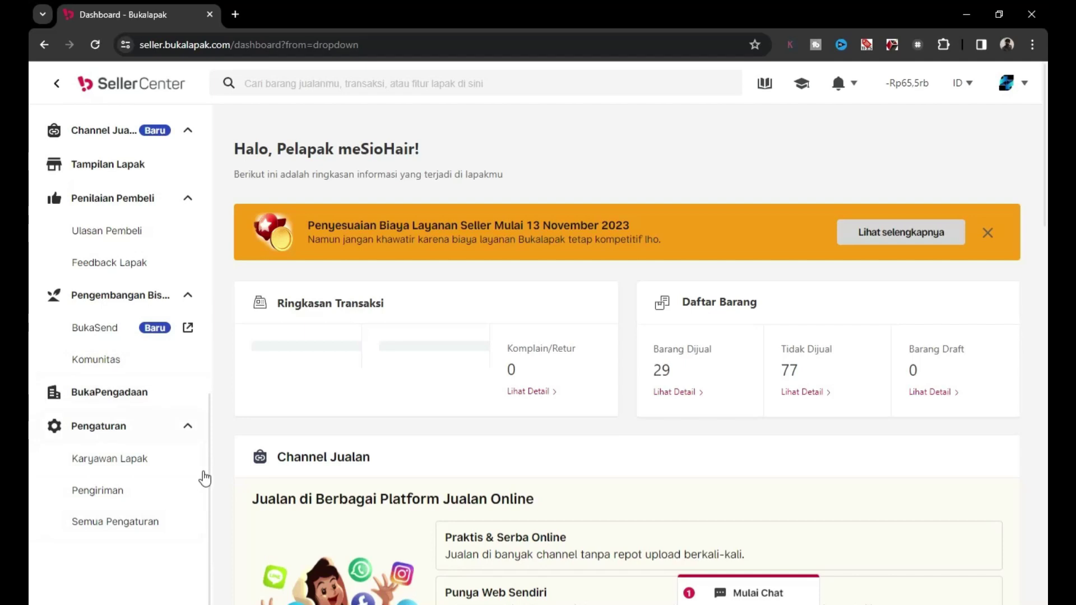
left_click(140, 524)
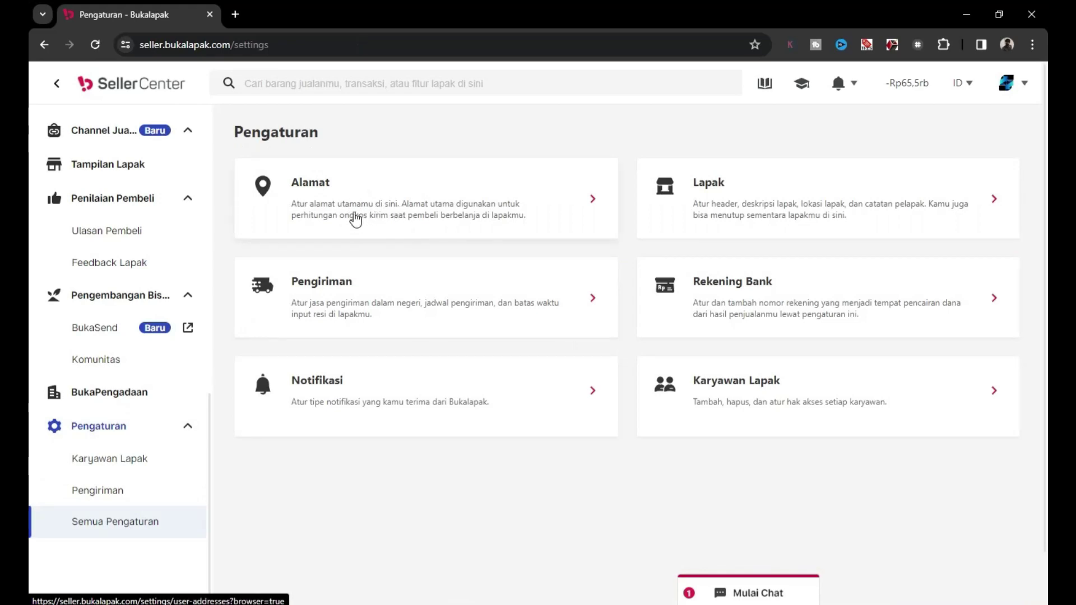
left_click(354, 199)
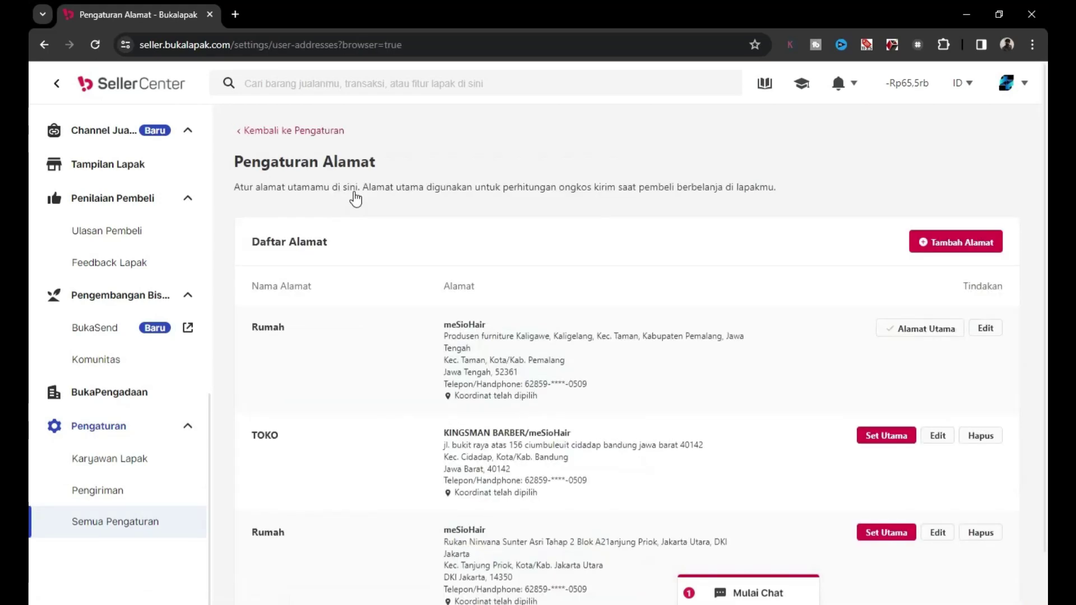
scroll(1046, 224, "down", 1)
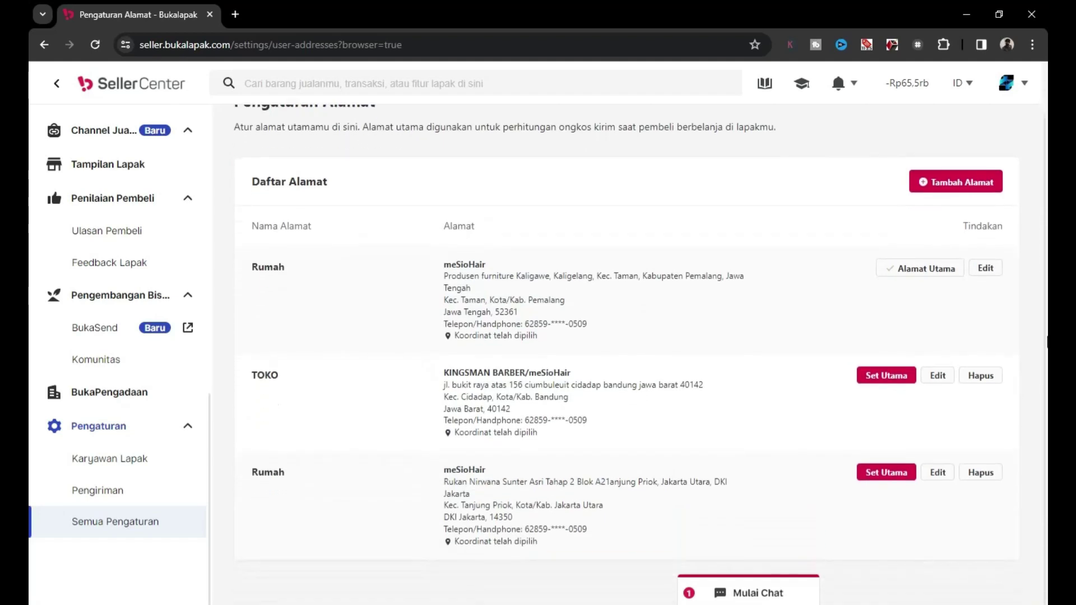
scroll(1048, 224, "up", 1)
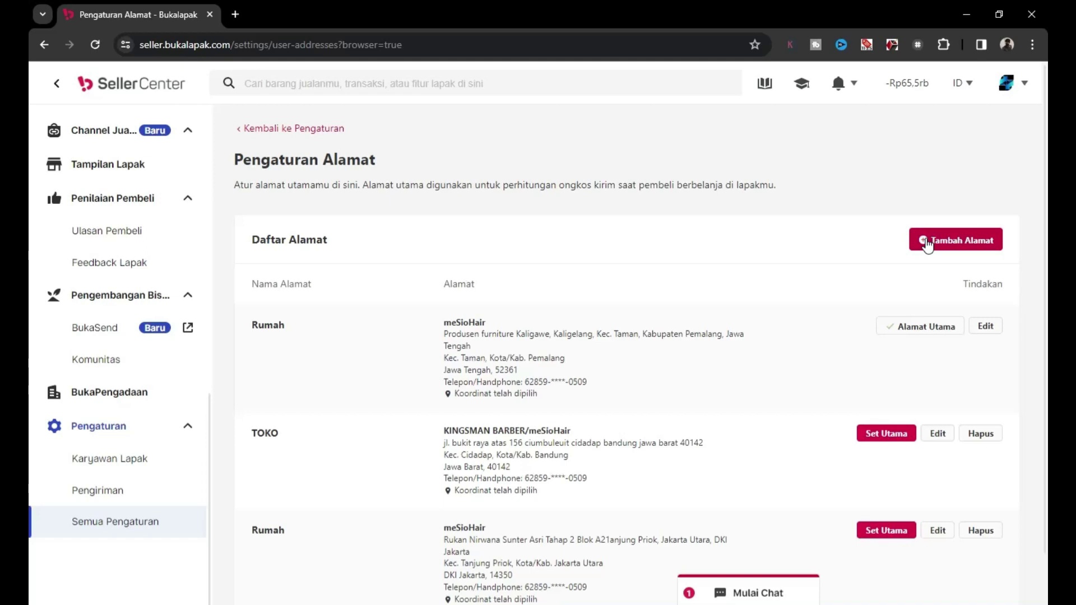
Start a new address named 'Toko' and enter the recipient's name.
left_click(927, 245)
left_click(321, 80)
left_click(386, 177)
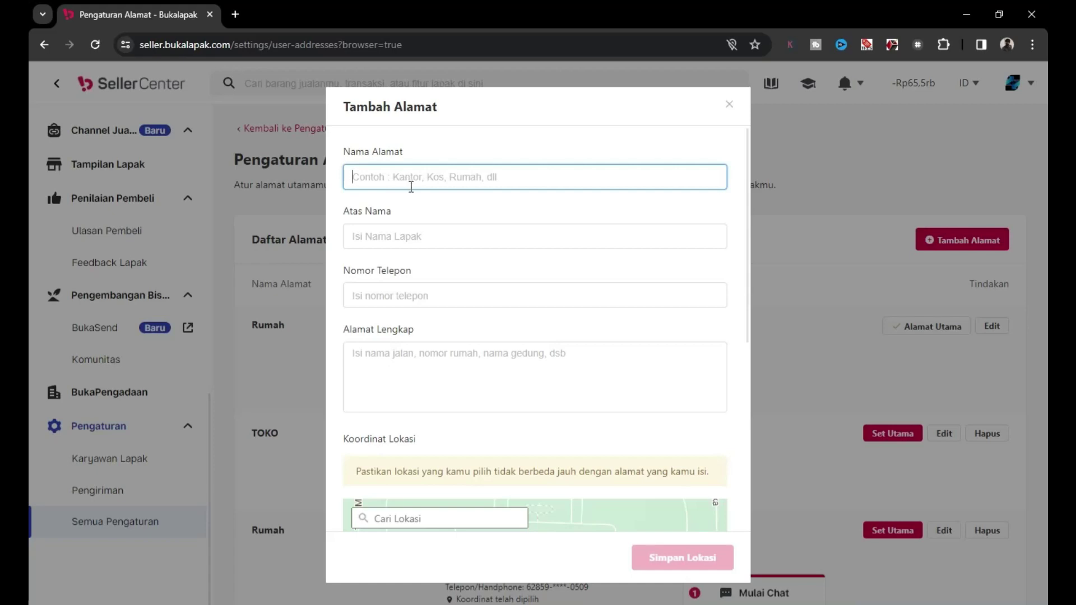
type("Toko")
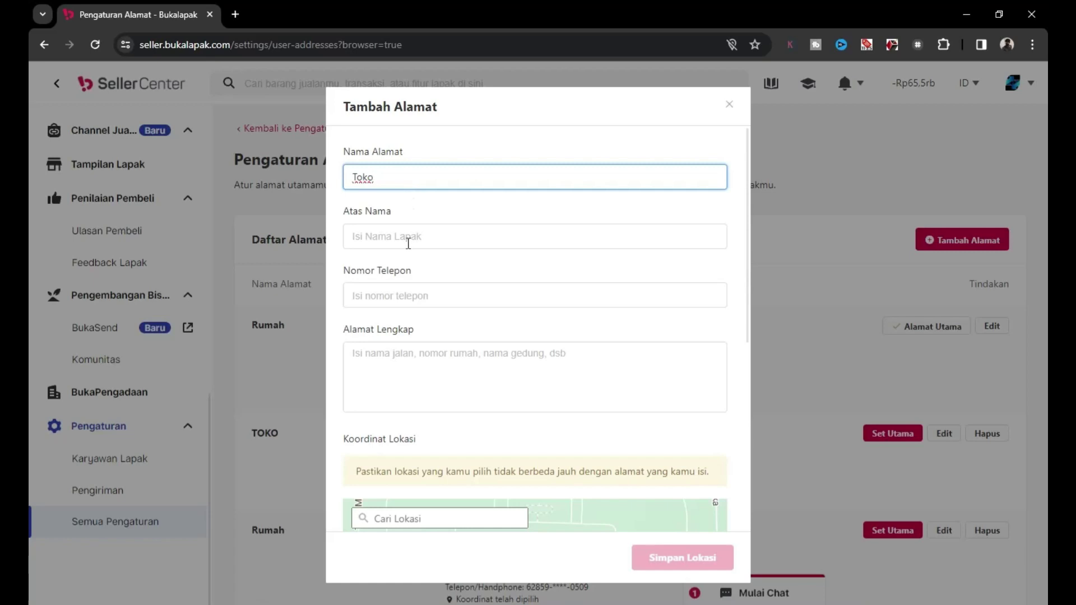
left_click(410, 241)
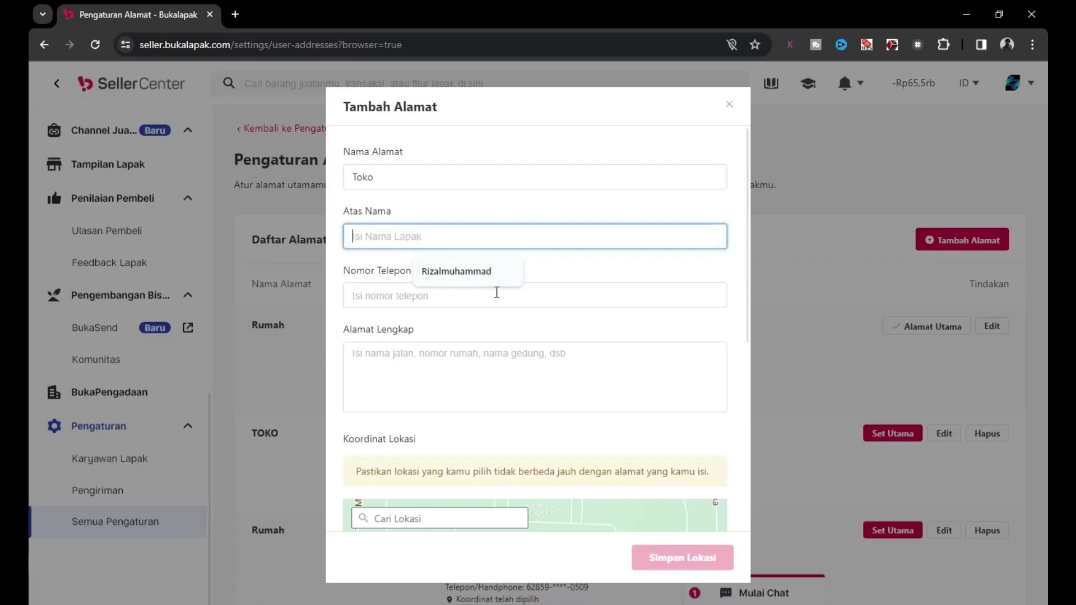
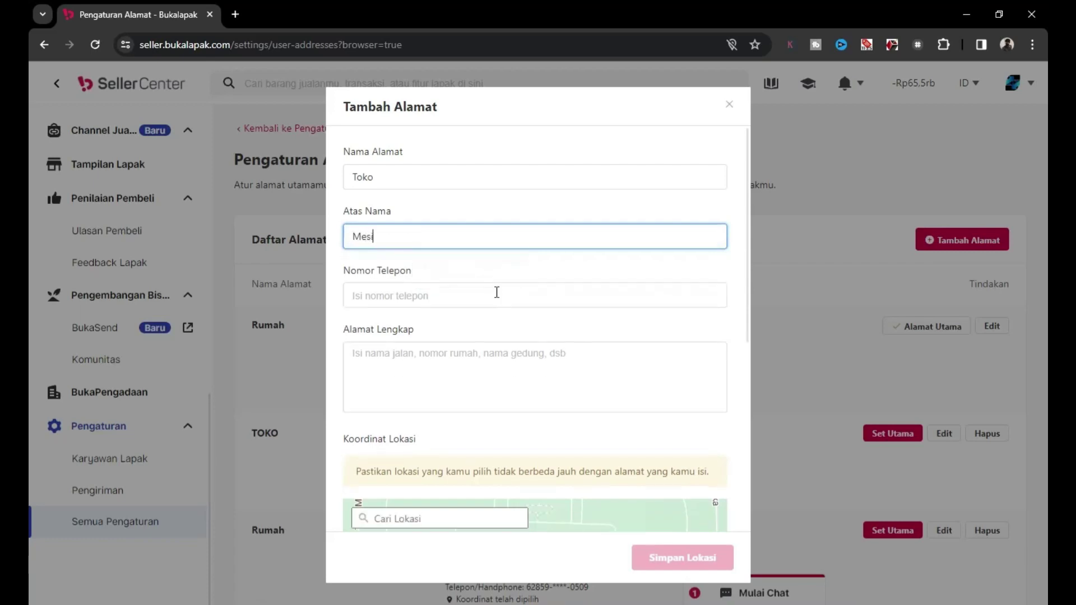
Fill in the recipient's phone number and the full street address.
left_click(496, 292)
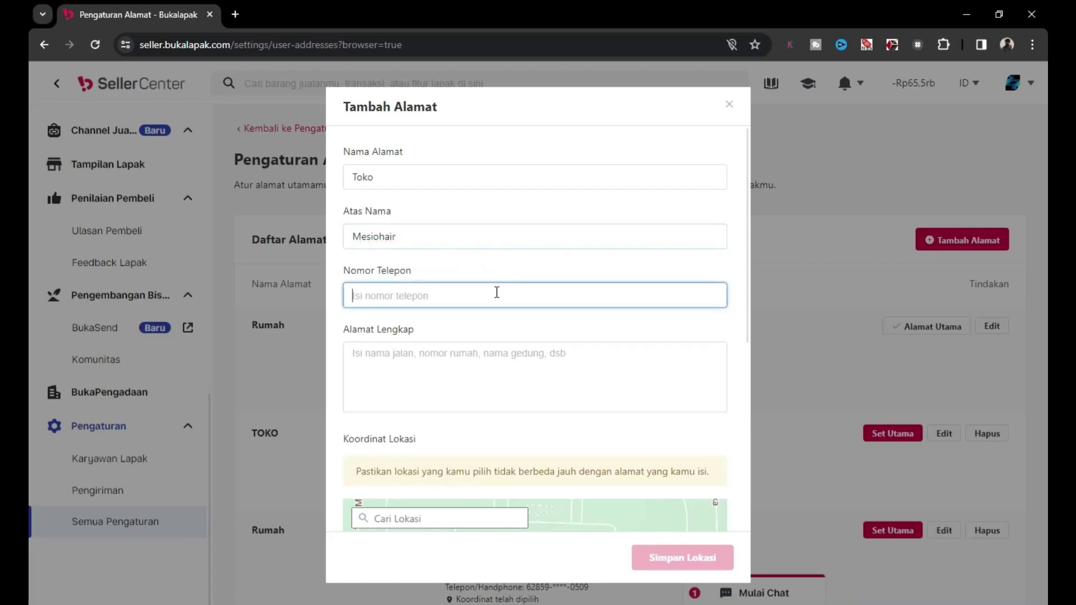
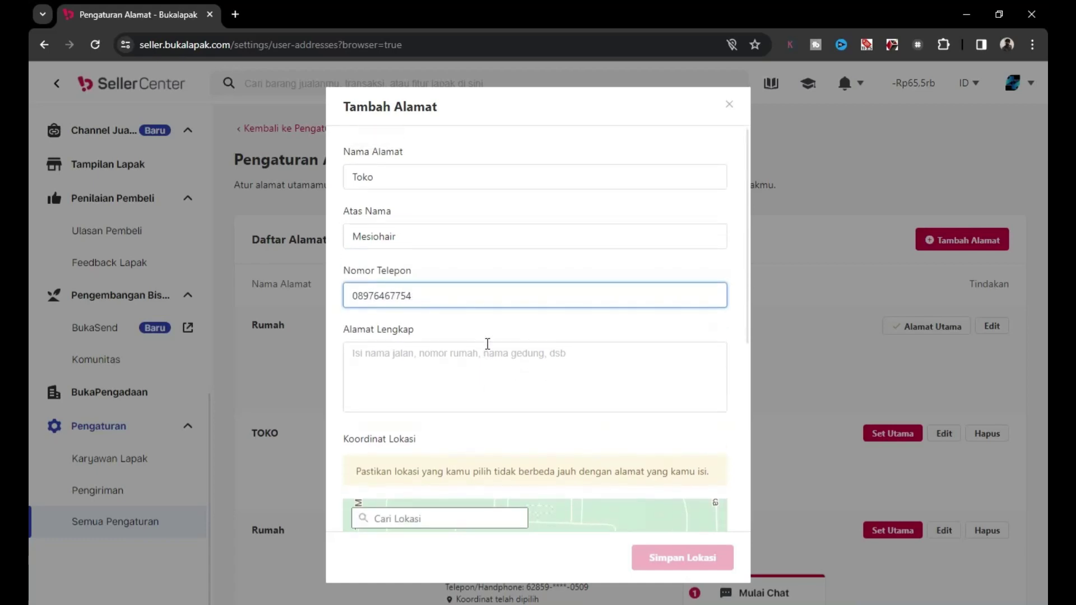
left_click(487, 350)
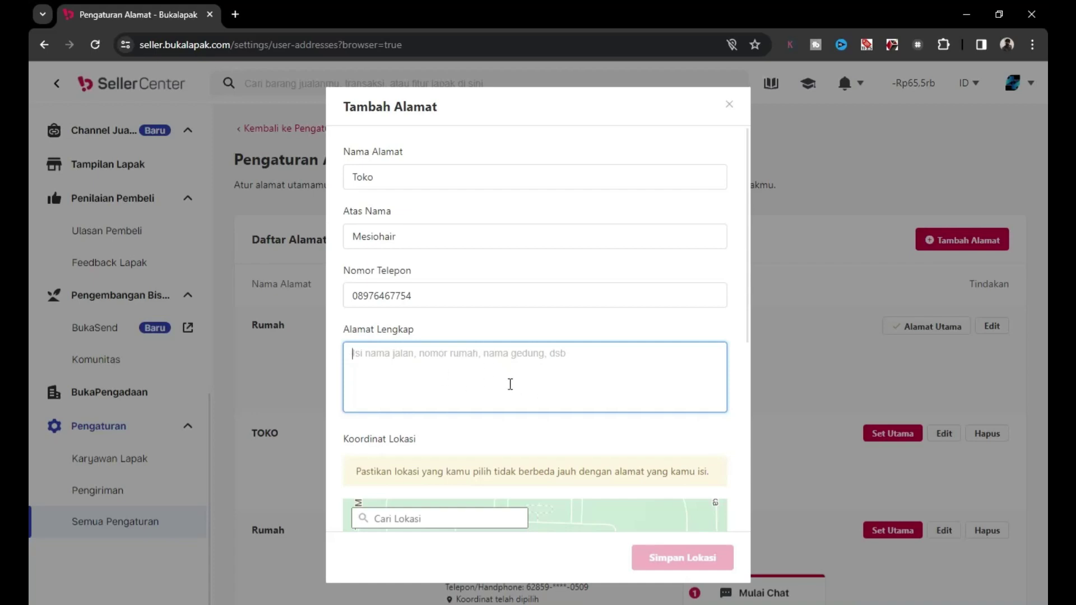
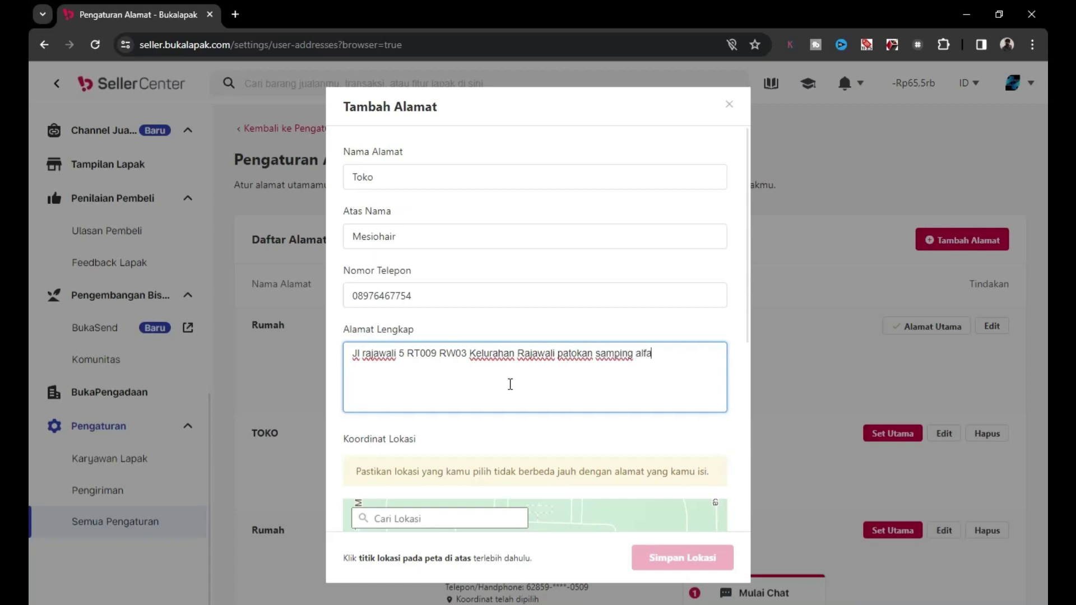
triple_click(387, 354)
Search the map for 'gambir' and pick the Gambiran place suggestion.
left_click(470, 353)
left_click_drag(748, 289, 745, 398)
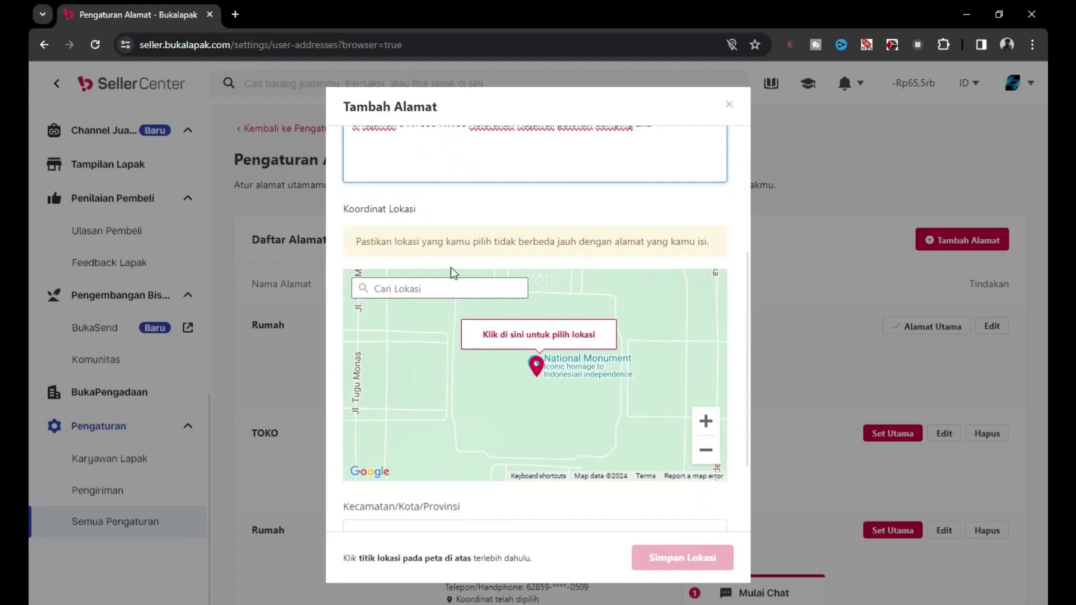
left_click(439, 287)
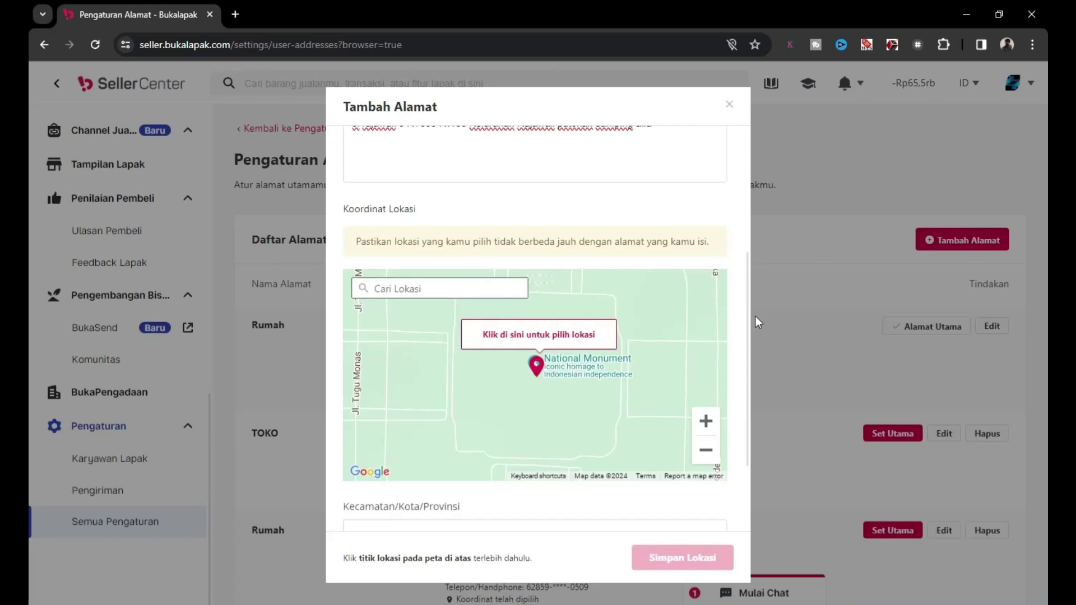
left_click_drag(748, 308, 742, 316)
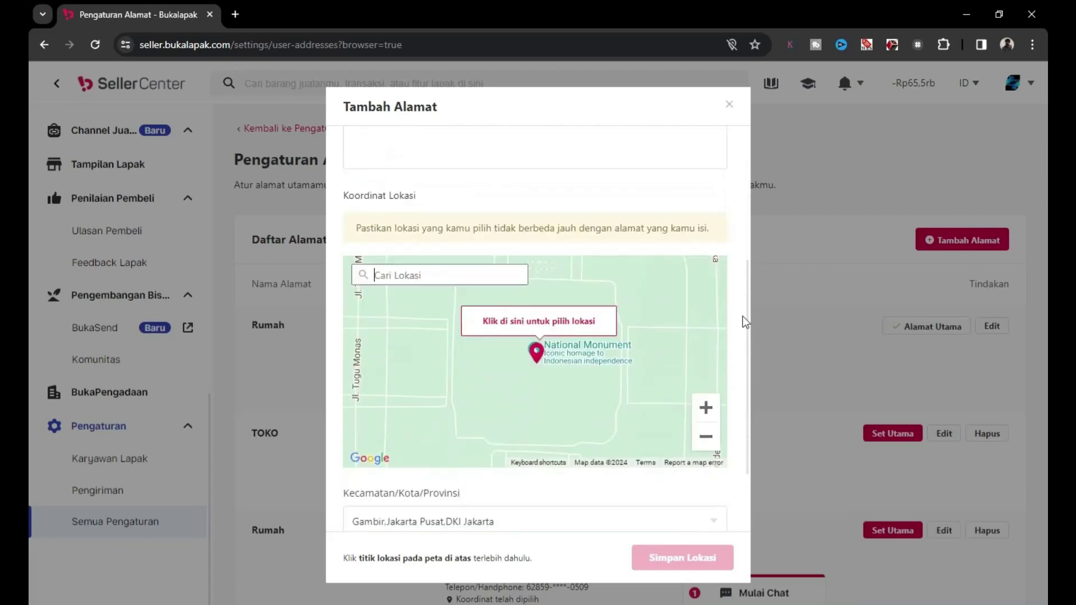
type("gambir")
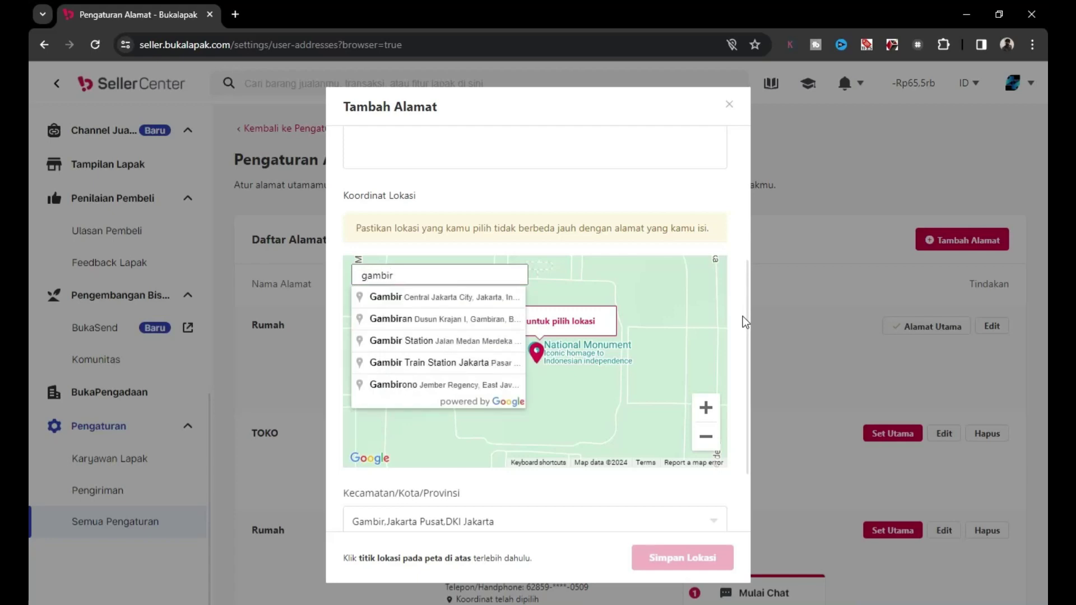
left_click(426, 320)
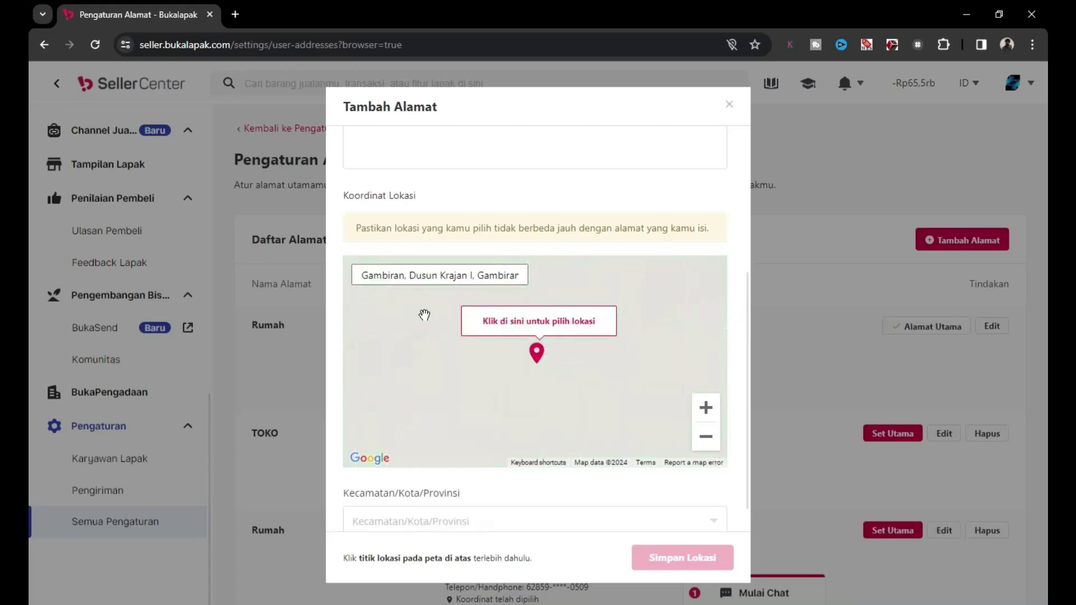
Pan the map so Toko Lusi sits at the pin, then view the district choices.
left_click_drag(546, 336, 608, 367)
left_click(645, 376)
left_click_drag(708, 427, 687, 403)
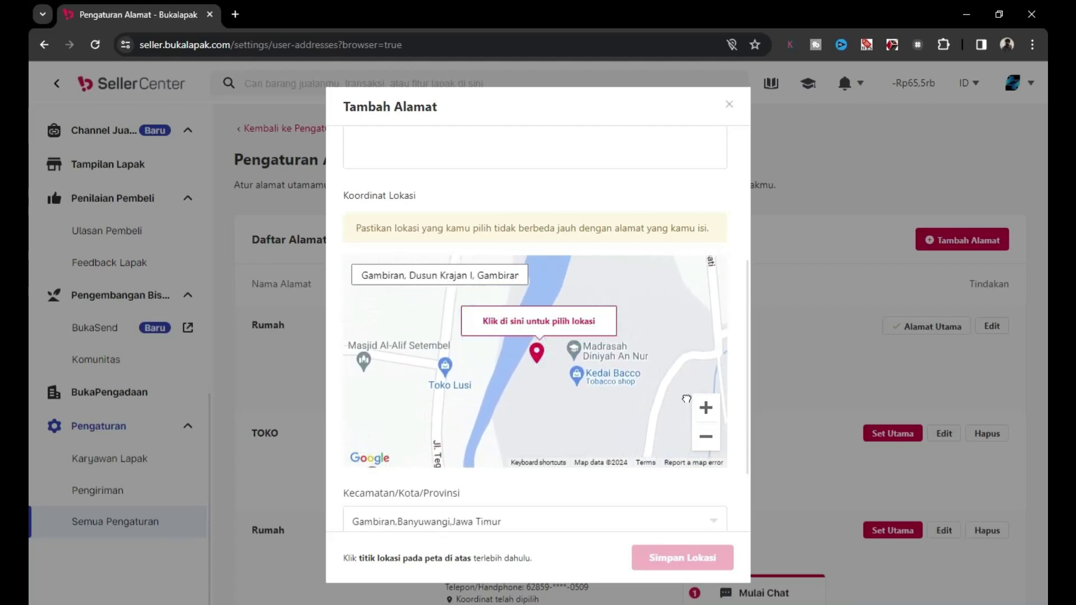
left_click_drag(601, 390, 678, 374)
left_click_drag(748, 404, 745, 499)
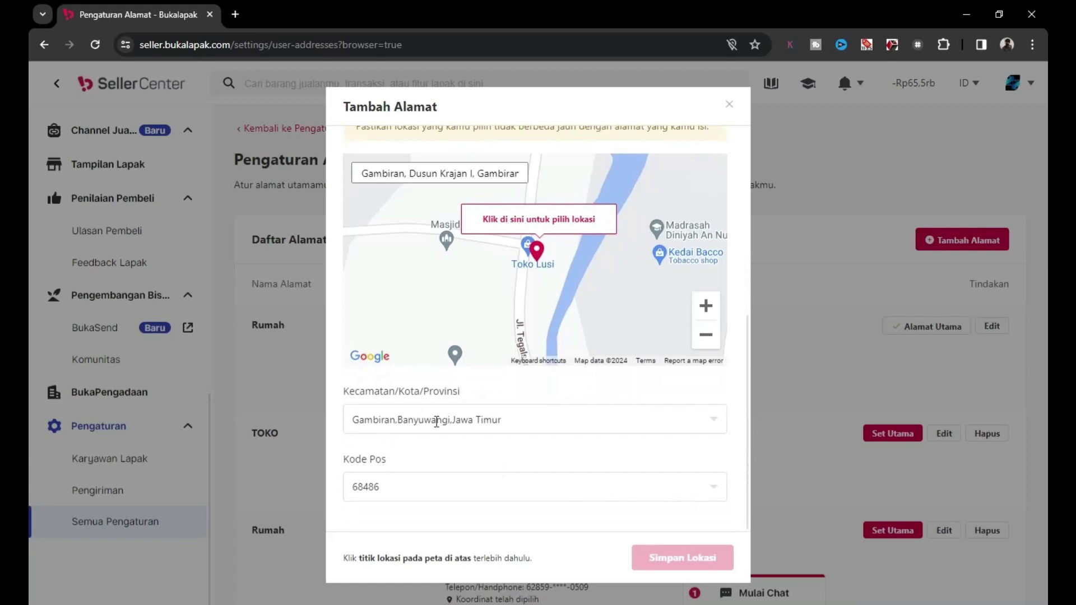
left_click(508, 426)
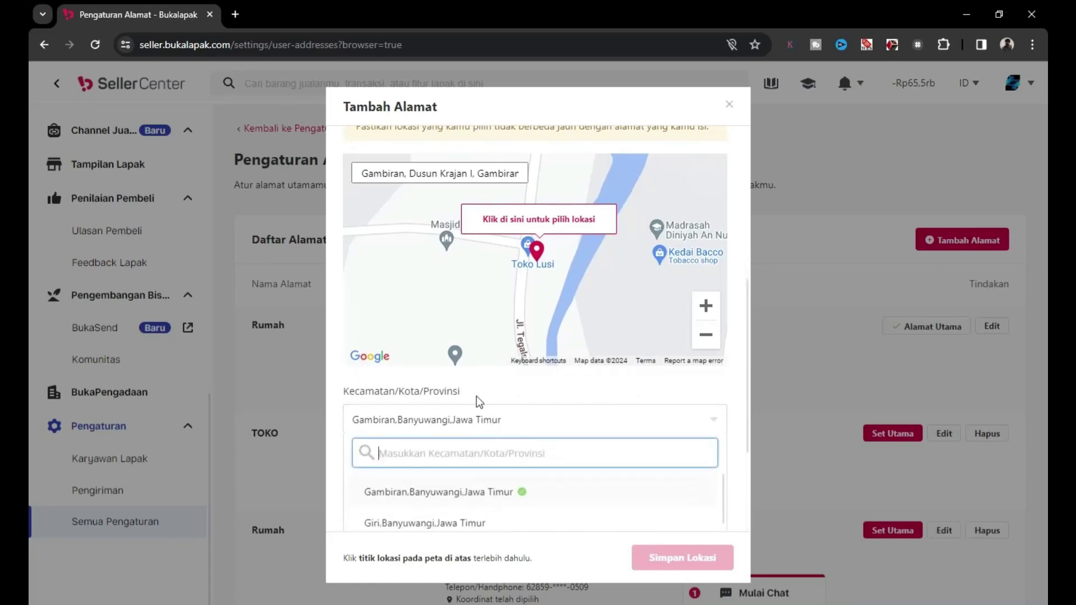
Keep the district as Gambiran, Banyuwangi, Jawa Timur.
left_click(504, 393)
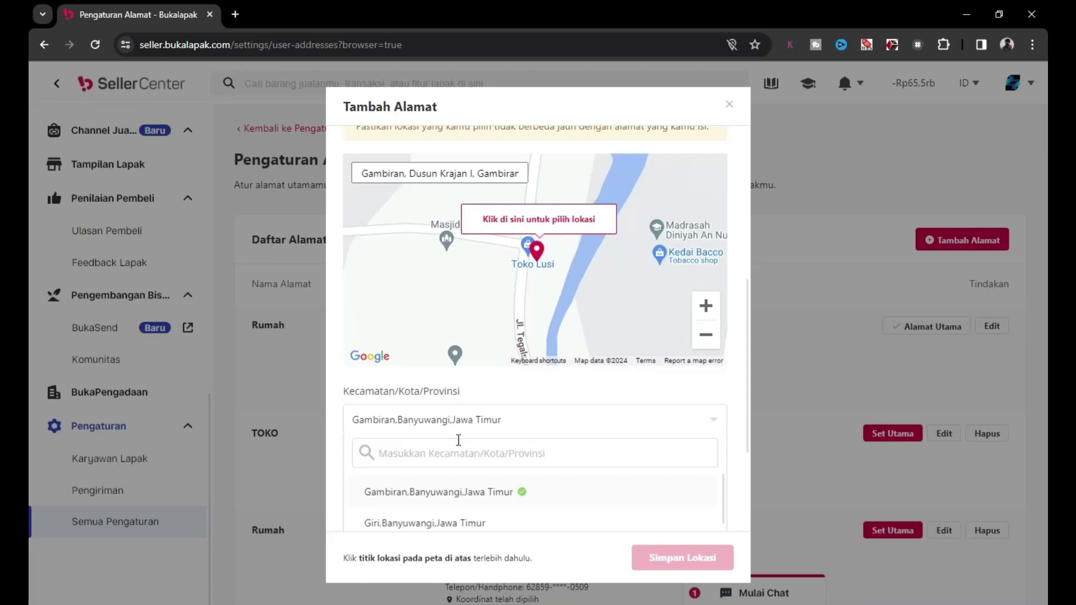
left_click_drag(748, 396, 748, 359)
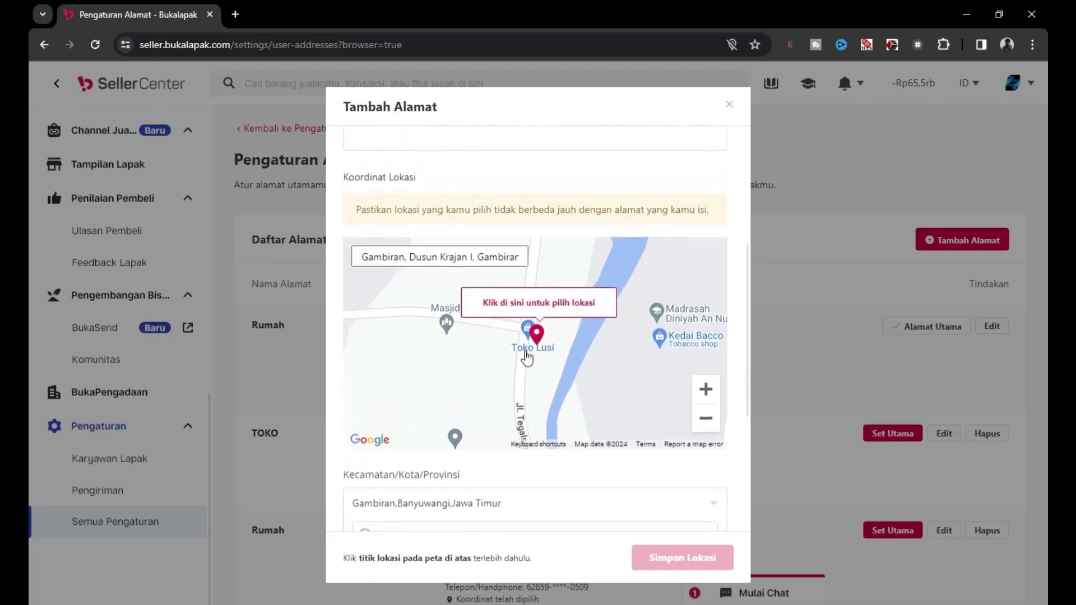
left_click_drag(748, 385, 743, 462)
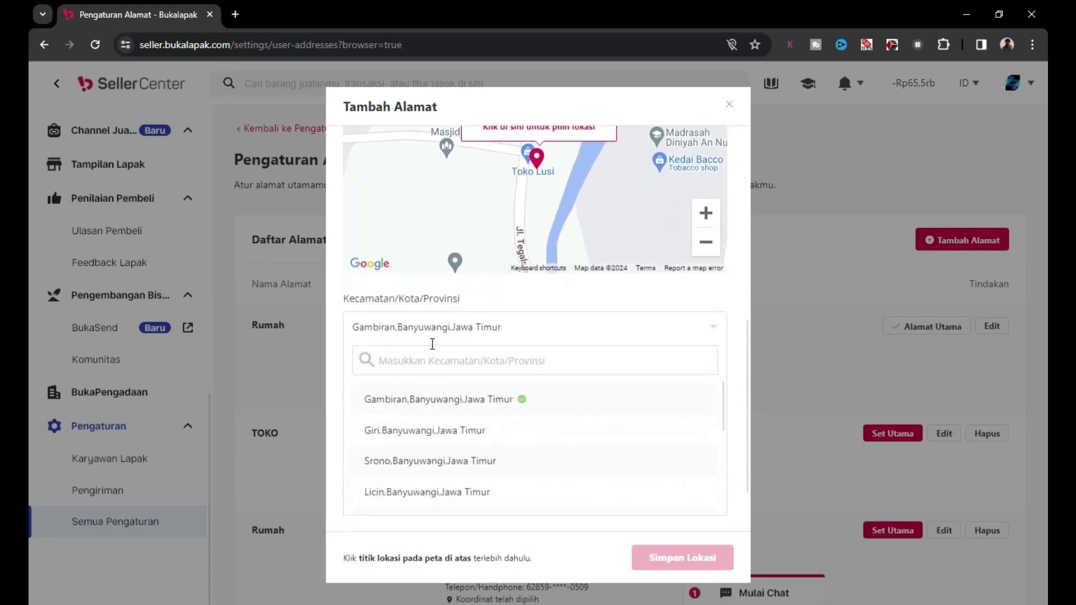
left_click(473, 413)
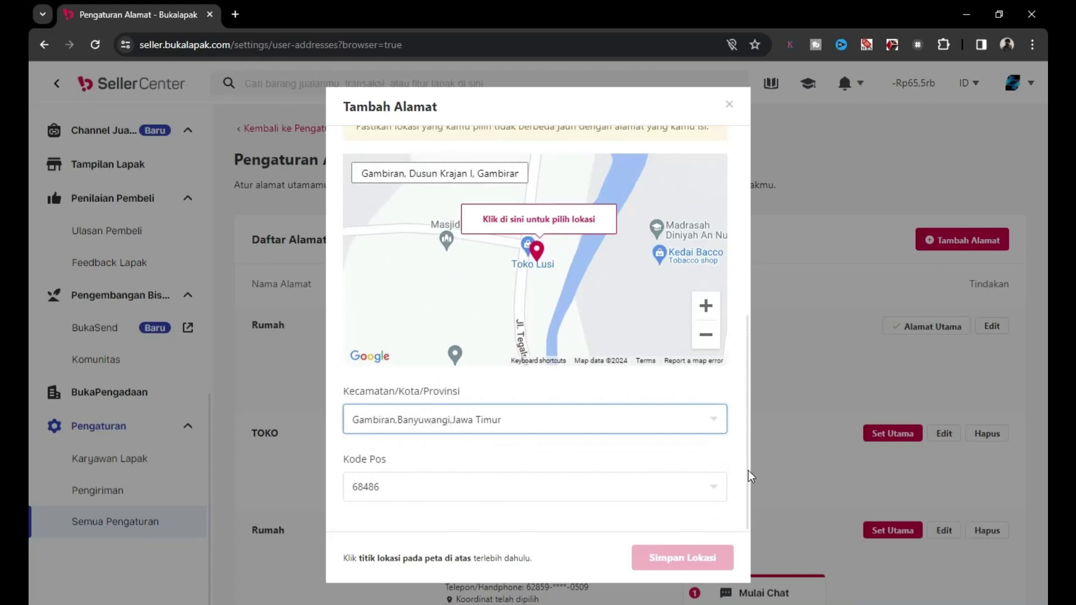
Choose postal code 68486 and confirm the pinned spot as the address location.
left_click(659, 481)
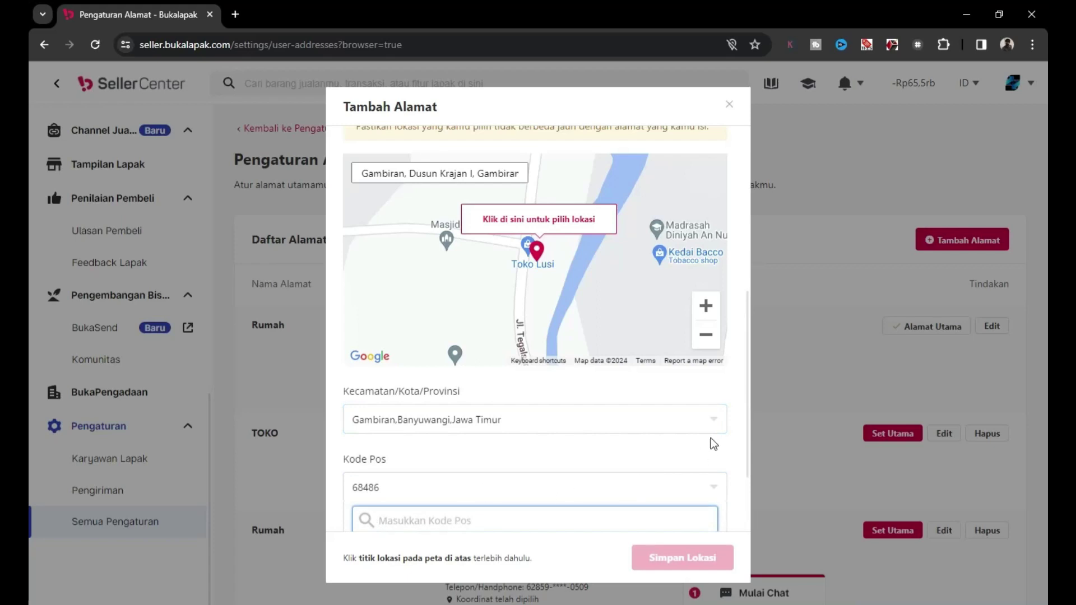
left_click_drag(749, 437, 749, 493)
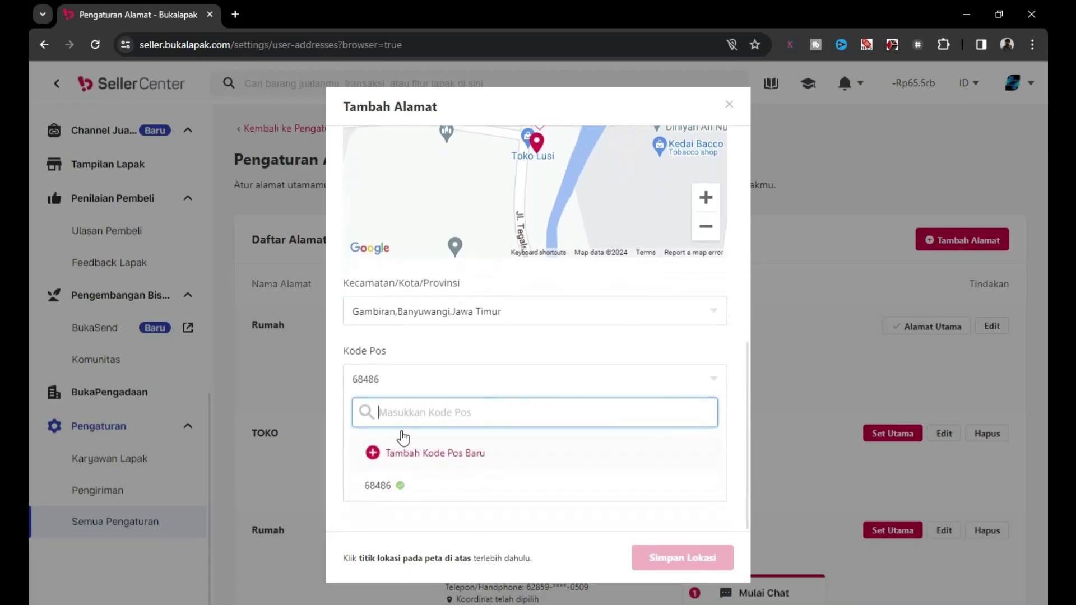
left_click(380, 378)
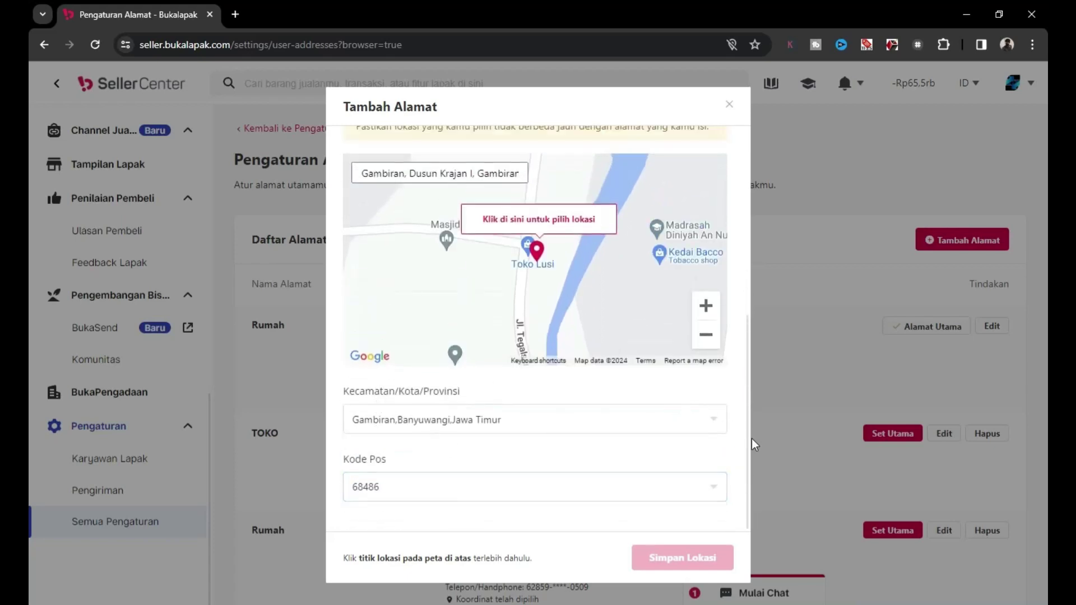
left_click(402, 479)
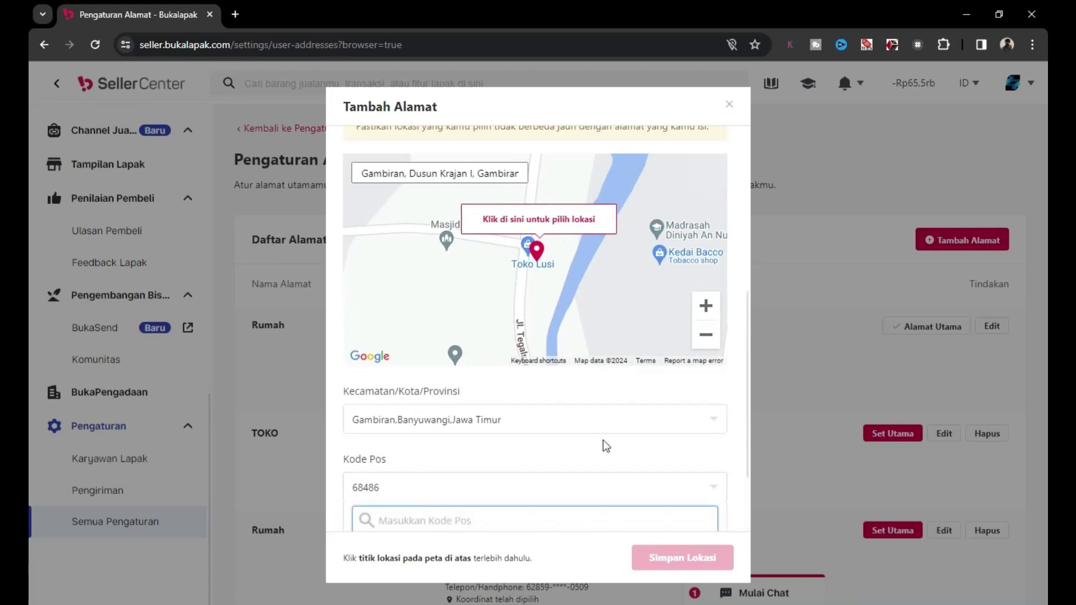
scroll(602, 442, "down", 1)
left_click(390, 527)
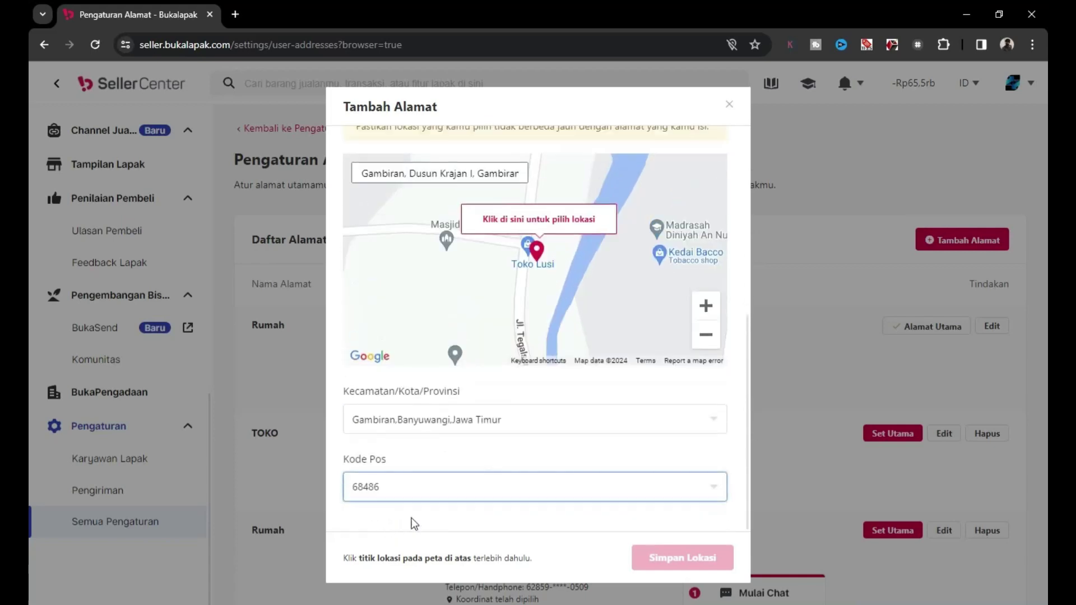
left_click(557, 236)
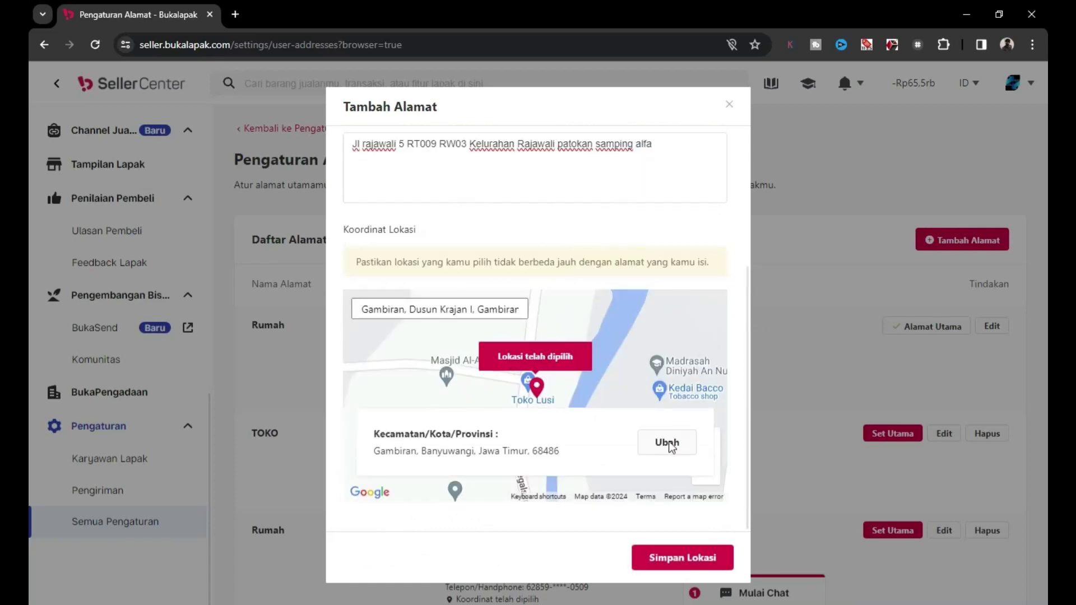
Save the Toko address and review its details in the address list.
left_click(667, 563)
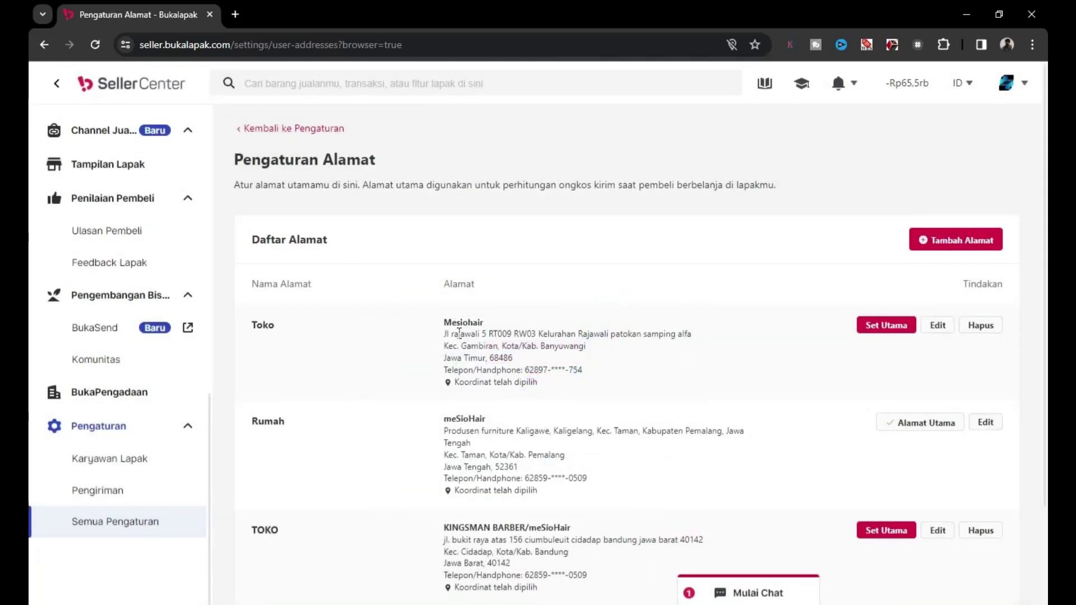
left_click_drag(446, 323, 555, 386)
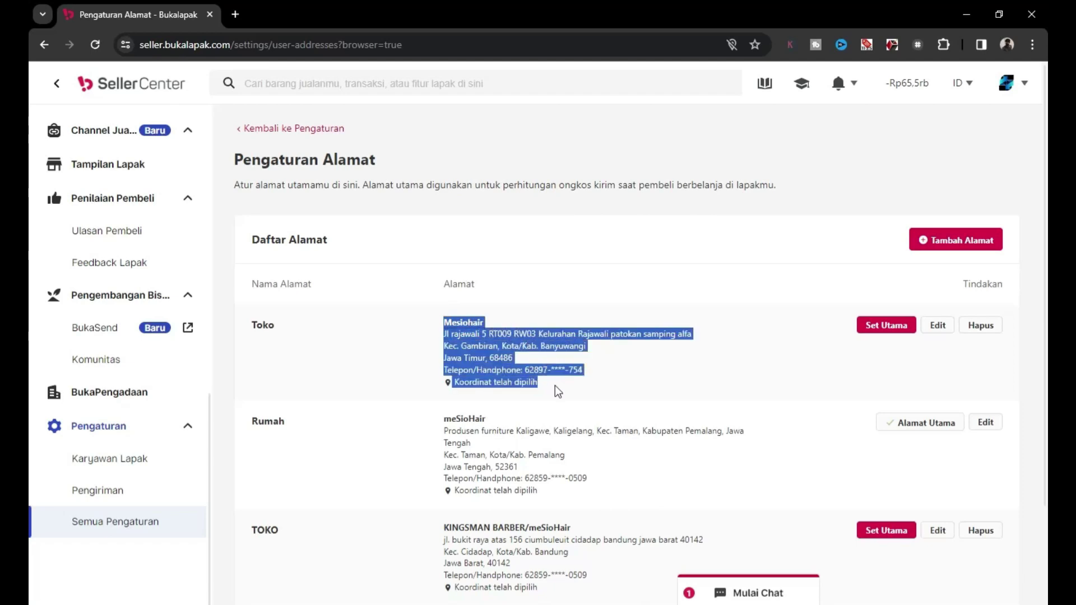
double_click(265, 325)
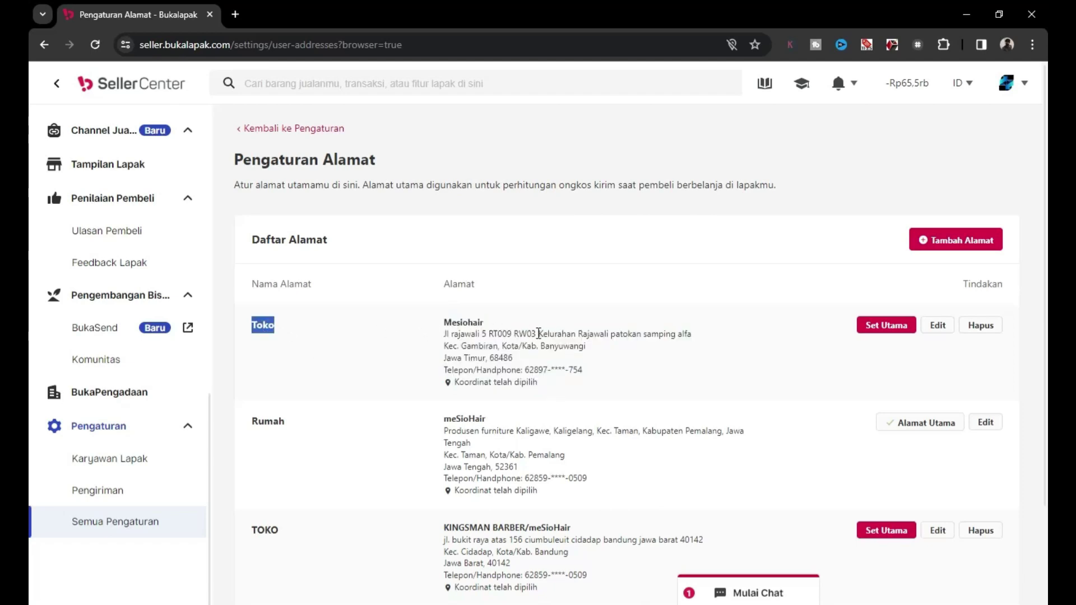
left_click_drag(263, 325, 535, 382)
triple_click(468, 334)
left_click(468, 332)
Make the Toko address primary with Set Utama and confirm with Set Alamat Utama.
left_click(892, 327)
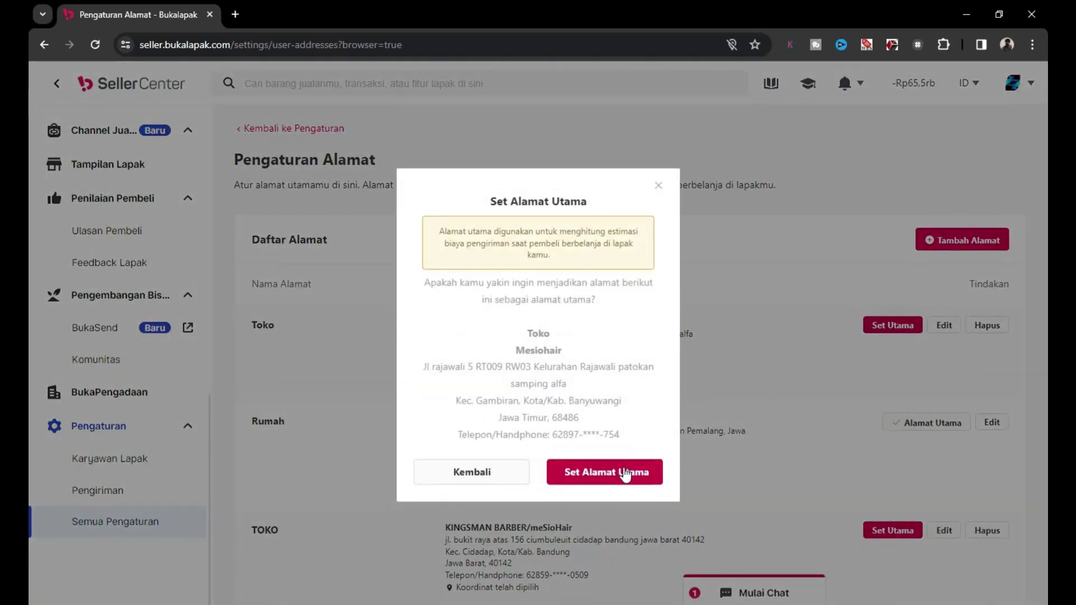
left_click_drag(441, 231, 575, 257)
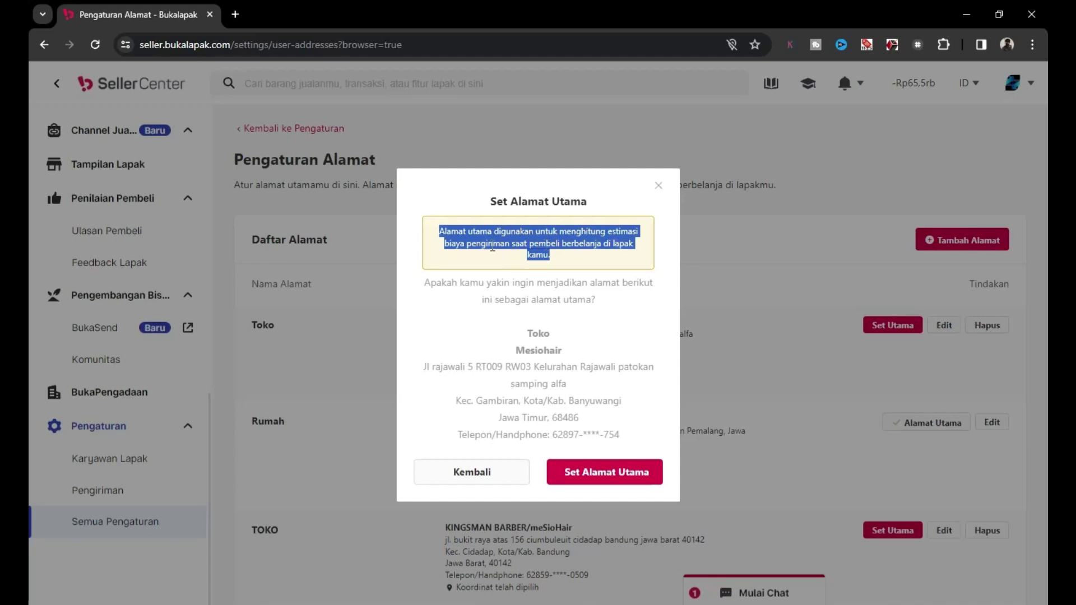
left_click(623, 480)
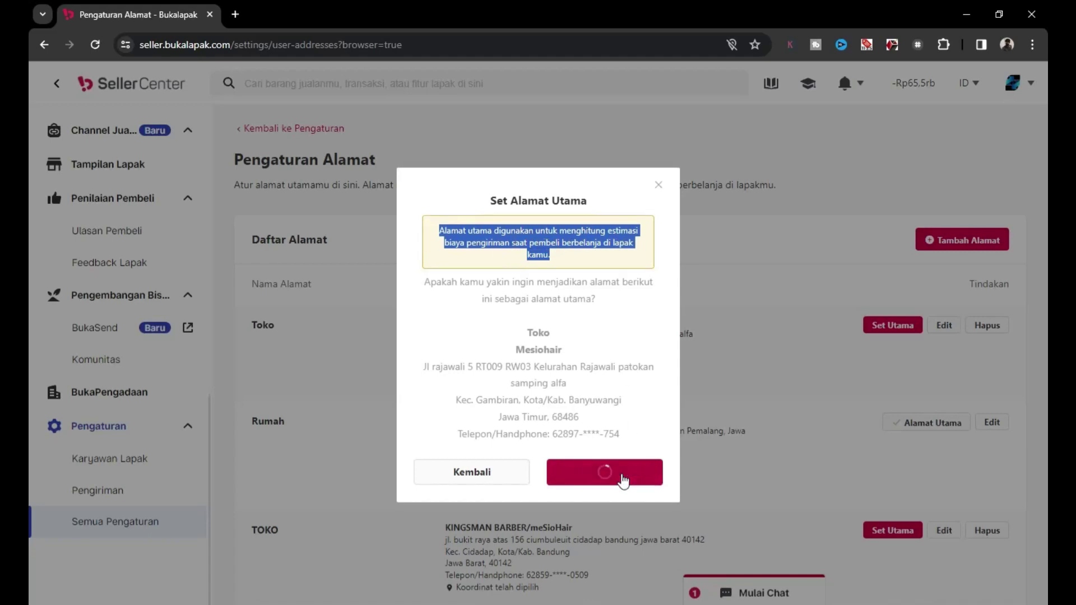